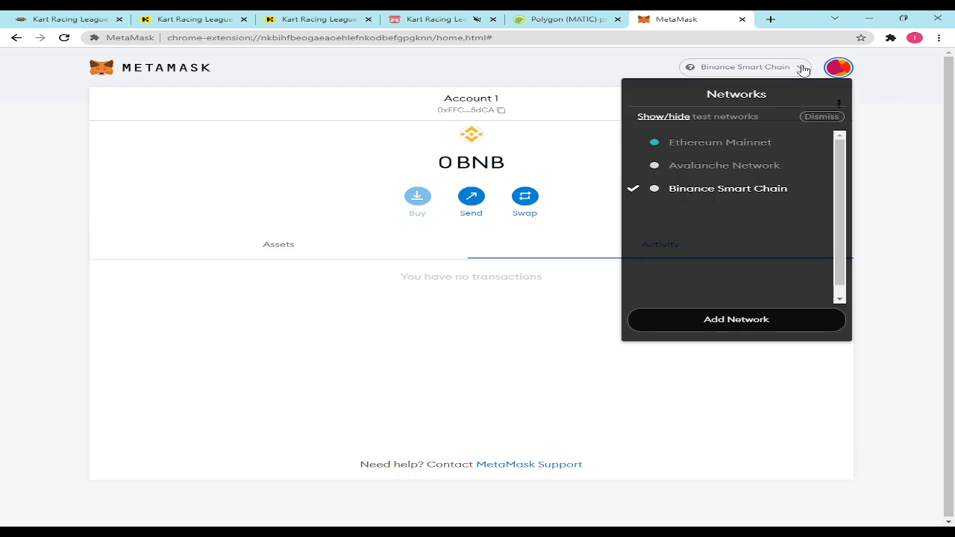
# Close the network list and look over the upper part of the Kart Racing League home page
pyautogui.click(799, 67)
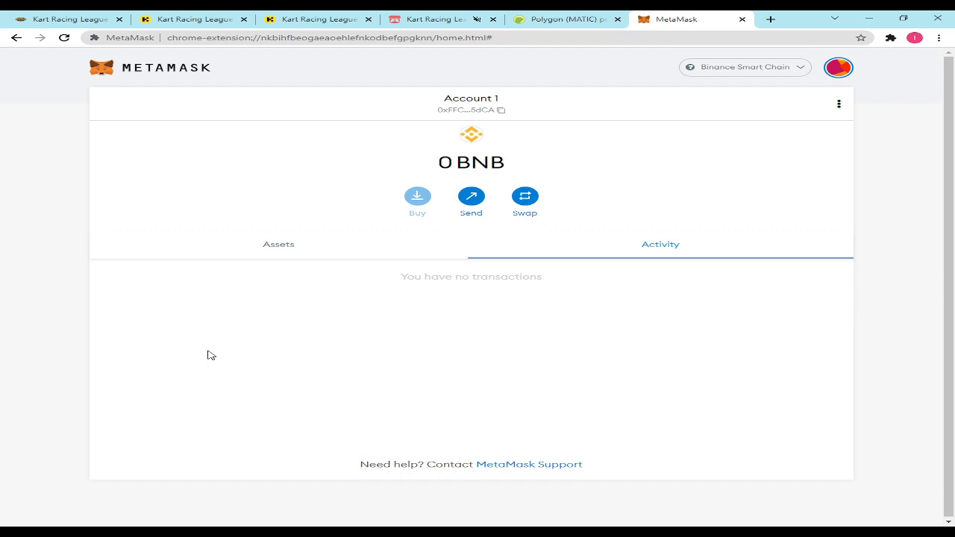
pyautogui.click(67, 18)
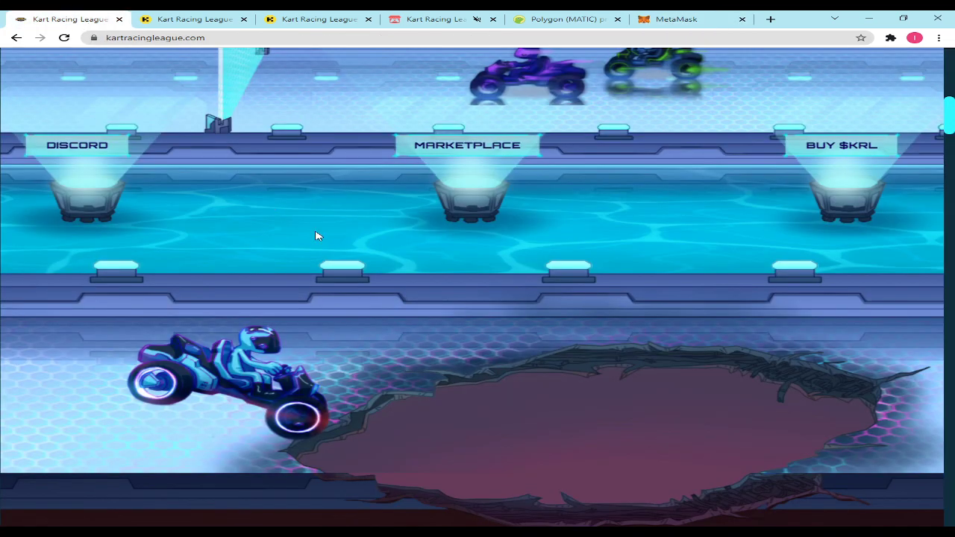
pyautogui.scroll(3, 365, 248)
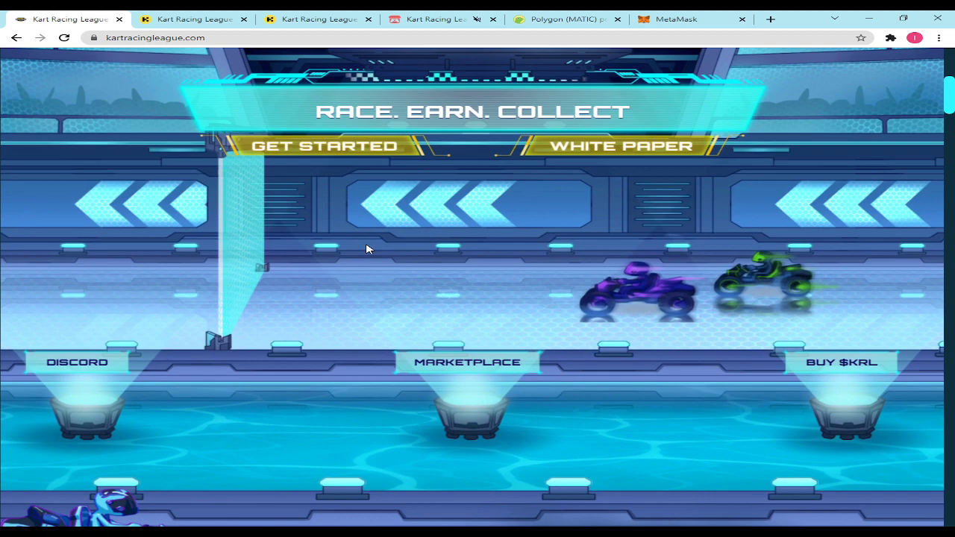
pyautogui.scroll(1, 366, 248)
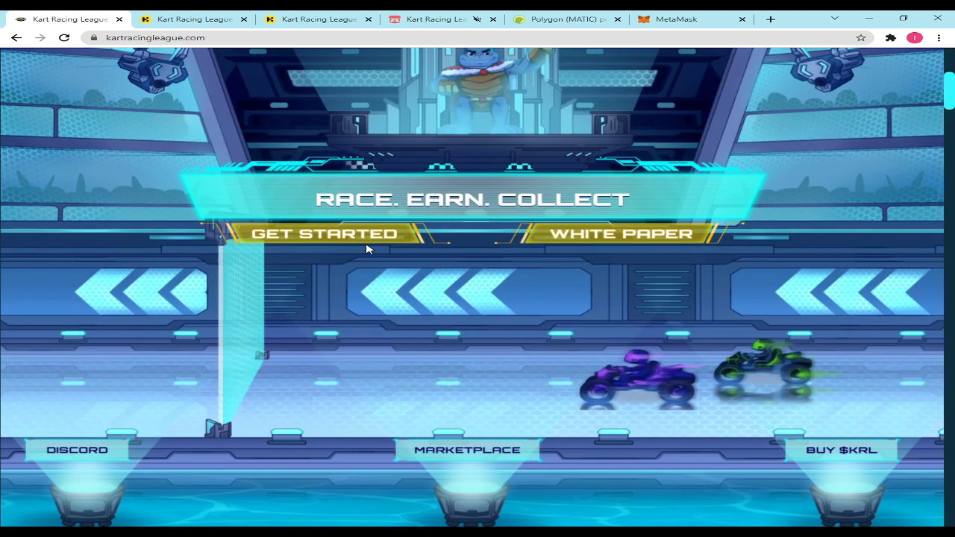
pyautogui.scroll(1, 366, 248)
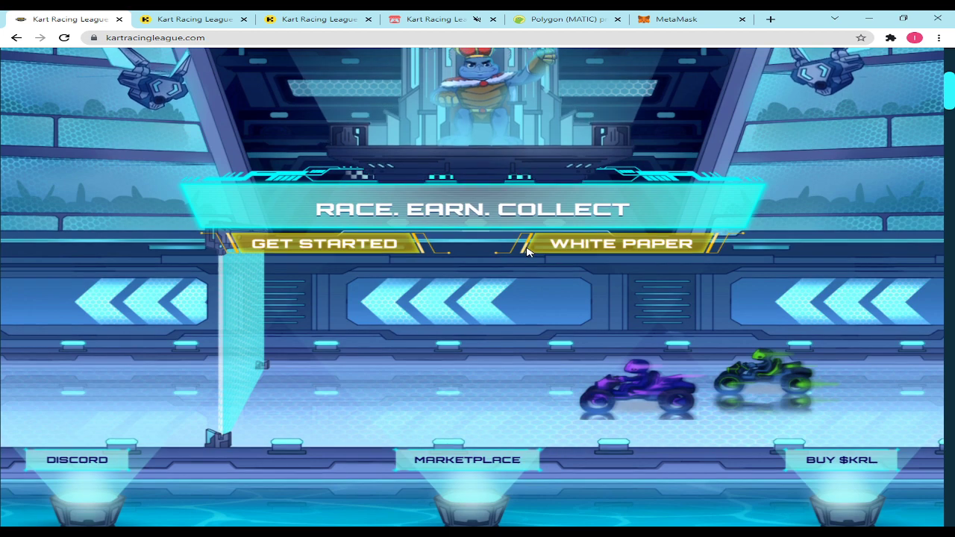
pyautogui.scroll(3, 531, 242)
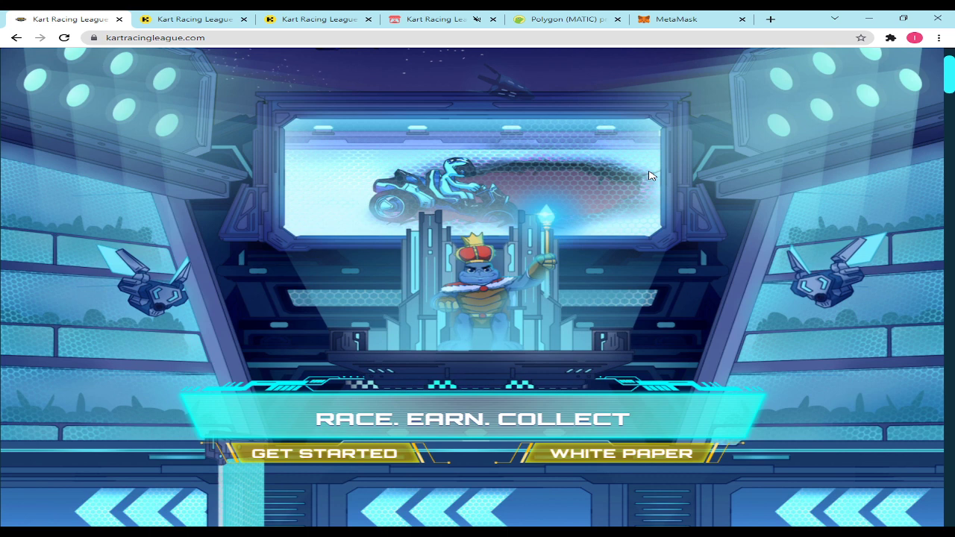
# Switch back to MetaMask and examine the list of networks available in the wallet
pyautogui.click(664, 18)
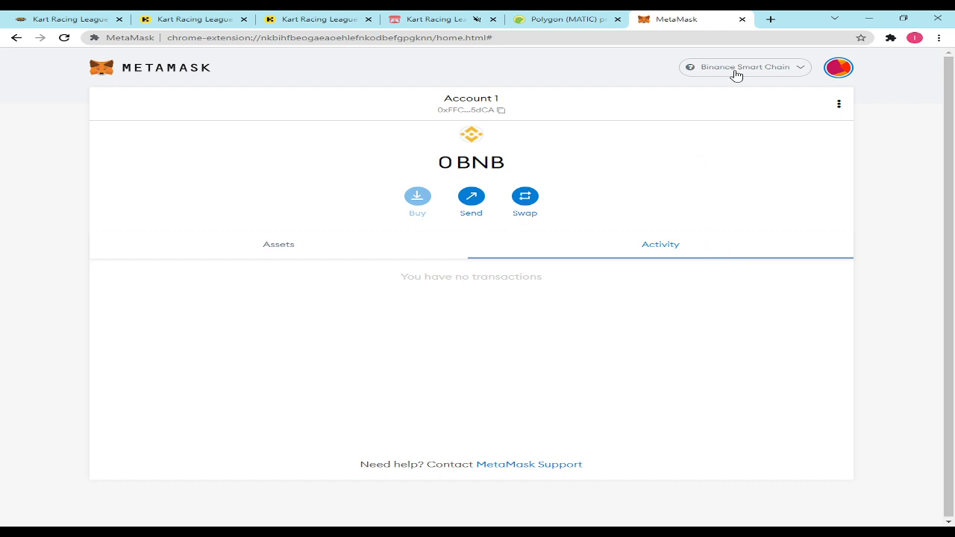
pyautogui.click(793, 71)
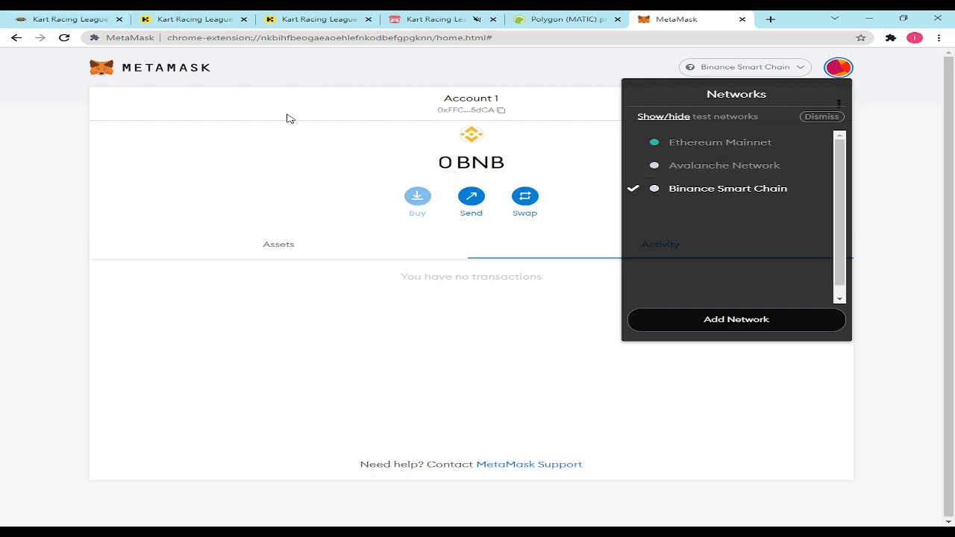
pyautogui.click(567, 92)
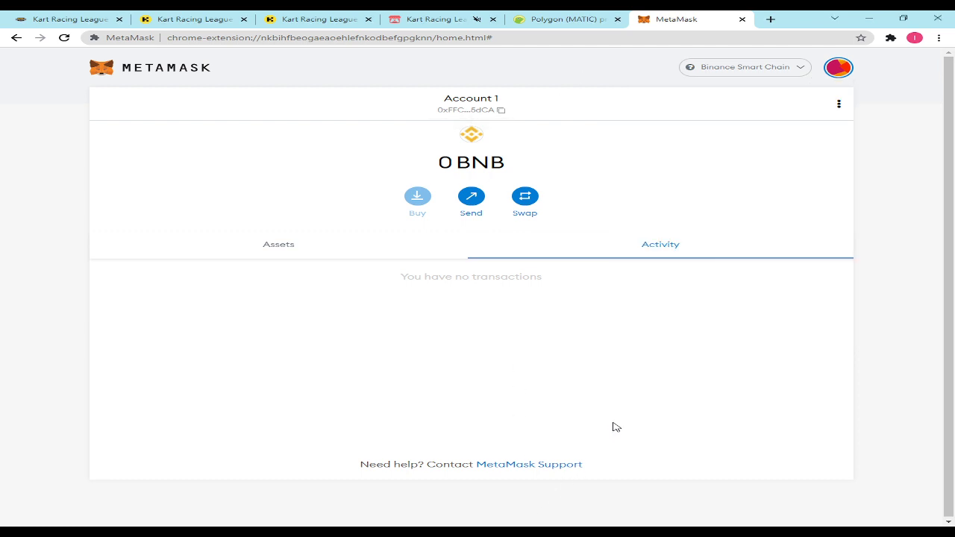
pyautogui.click(793, 72)
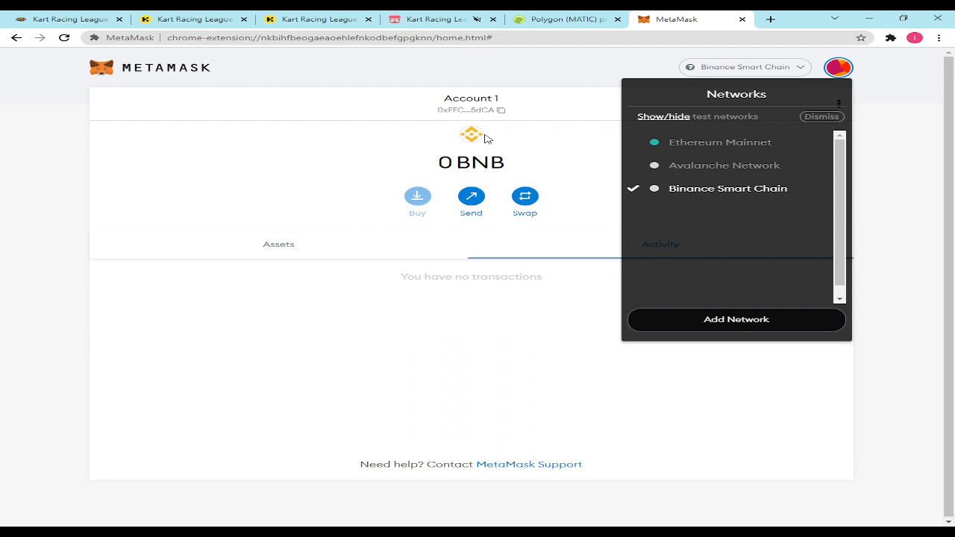
pyautogui.click(575, 79)
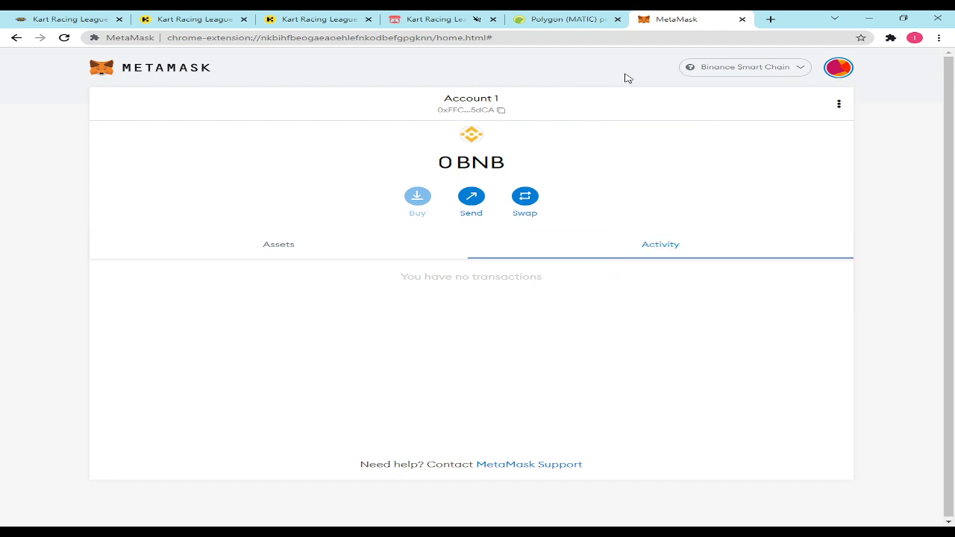
# Start adding a custom network to the wallet and name it "matic mainnet"
pyautogui.click(803, 69)
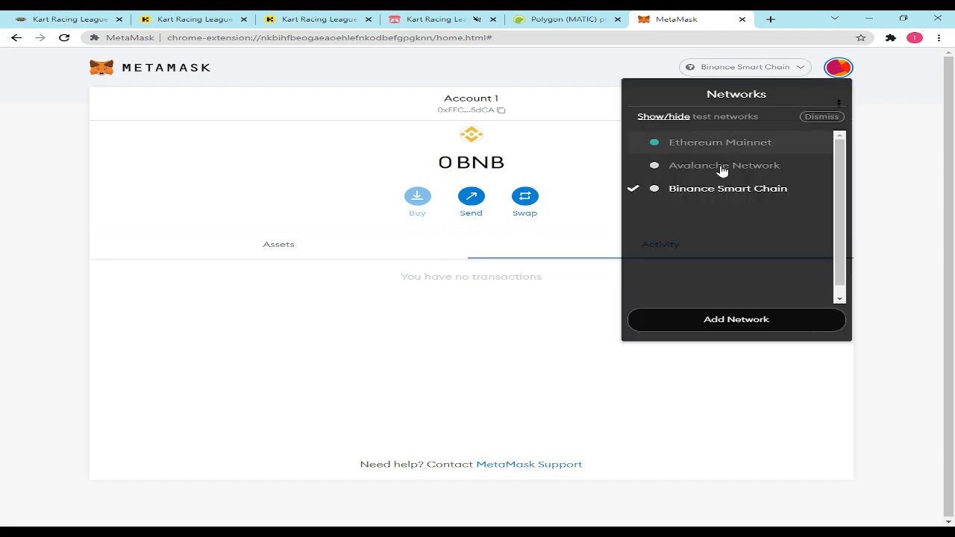
pyautogui.click(724, 319)
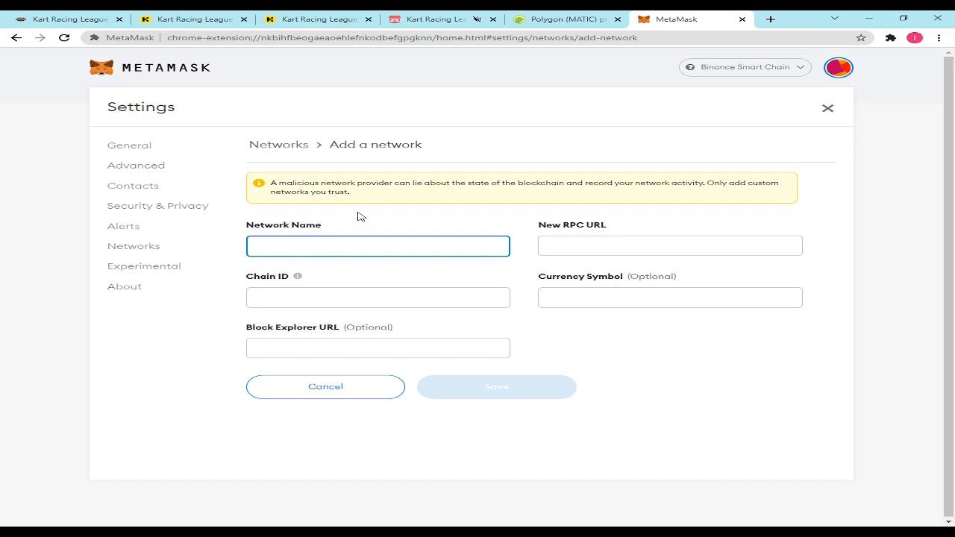
pyautogui.write('matic mainnet')
# Switch to CoinGecko and look at the coin name and MATIC ticker on the Polygon page
pyautogui.click(571, 18)
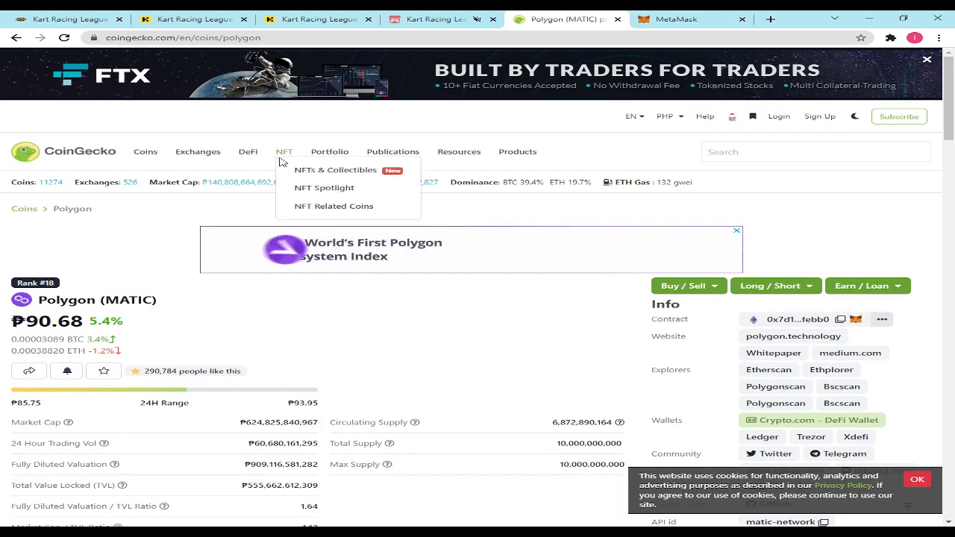
pyautogui.scroll(-1, 45, 298)
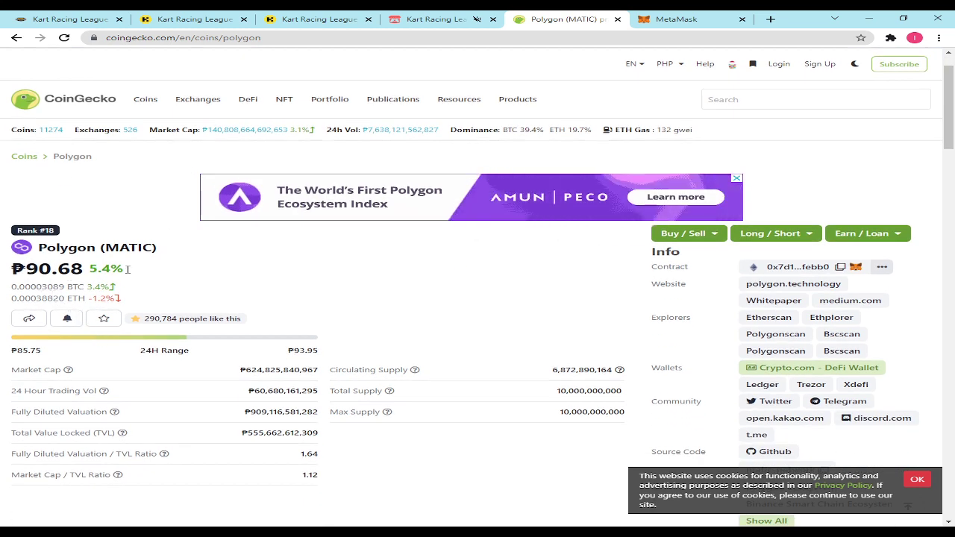
pyautogui.doubleClick(39, 249)
pyautogui.doubleClick(129, 247)
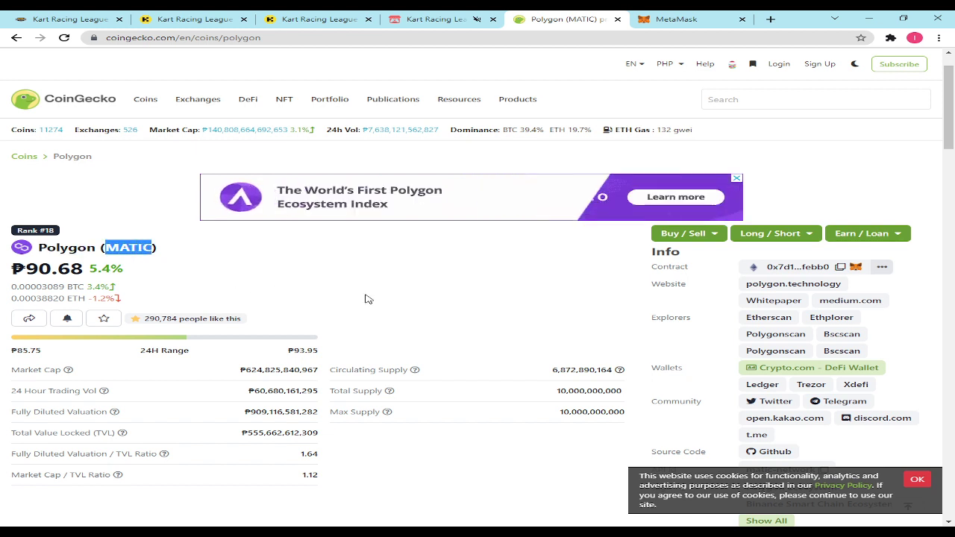
pyautogui.click(375, 293)
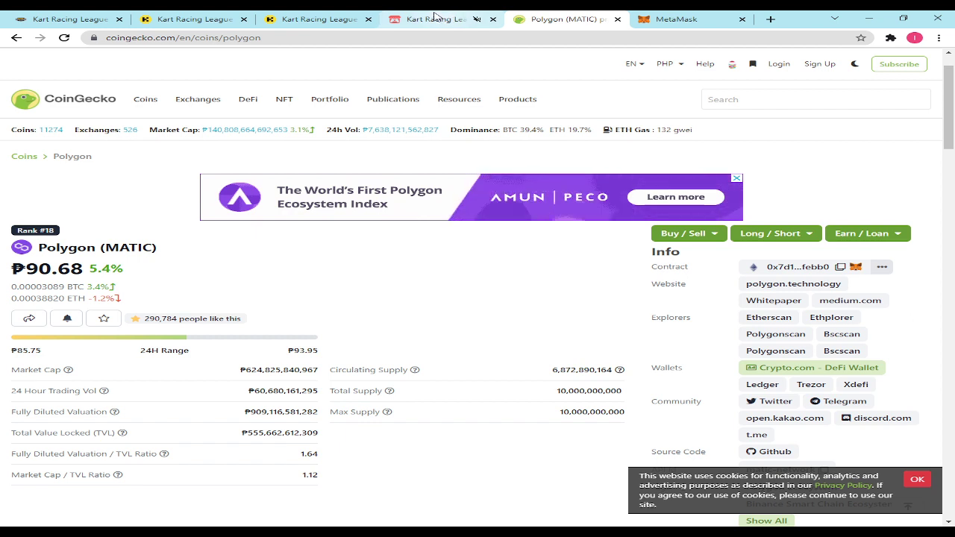
pyautogui.click(671, 19)
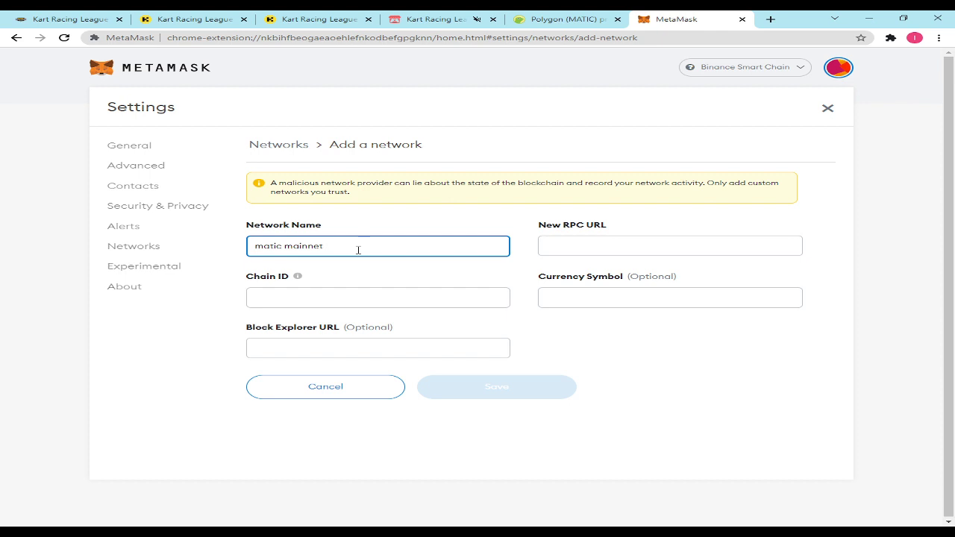
pyautogui.click(600, 247)
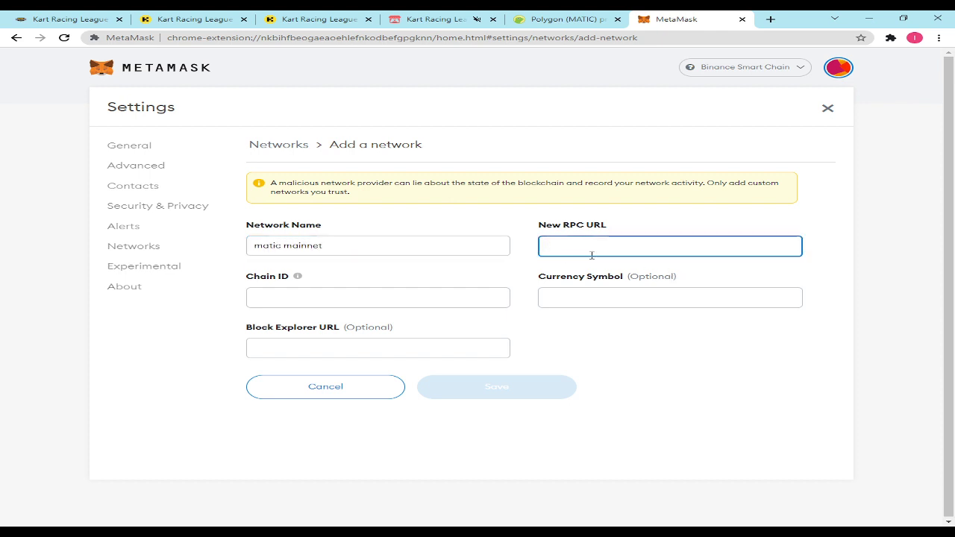
pyautogui.write('https')
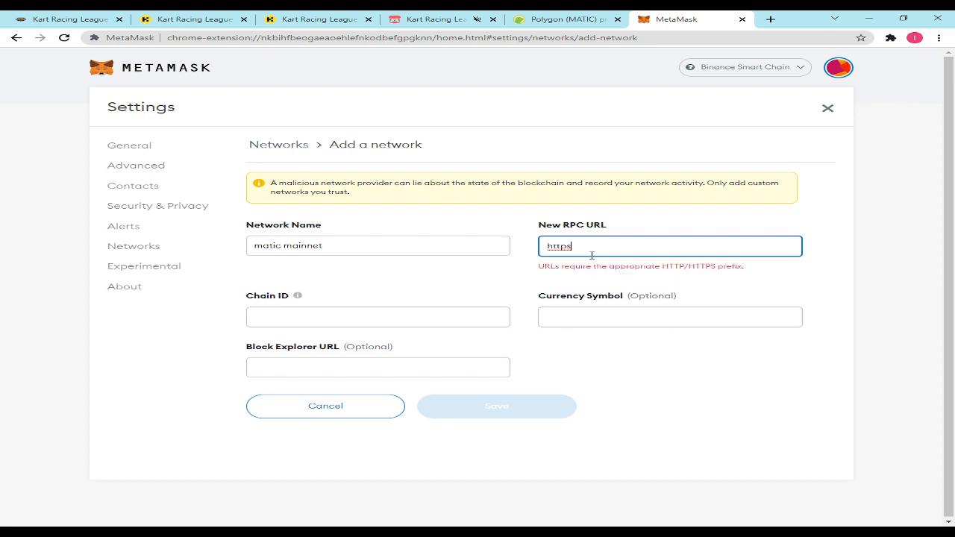
pyautogui.write('://')
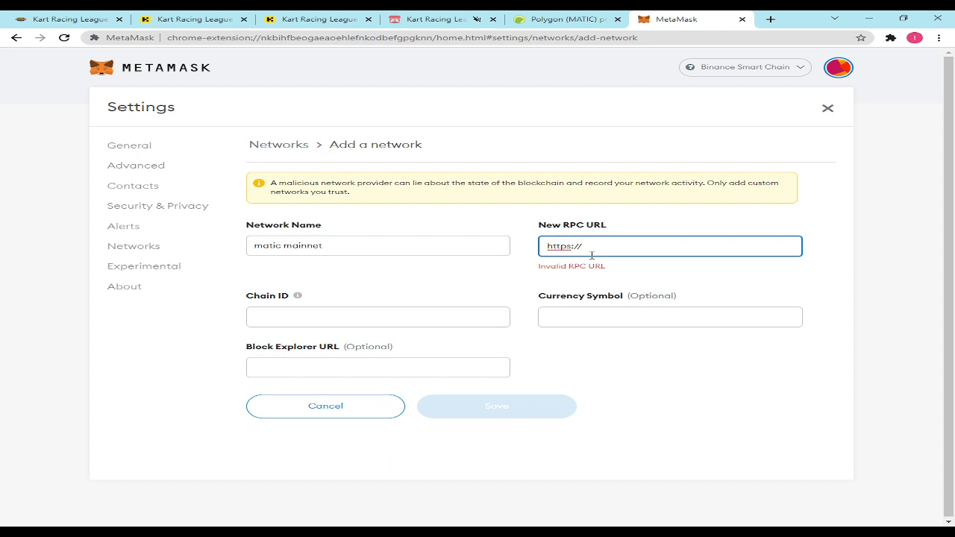
pyautogui.write('polygon')
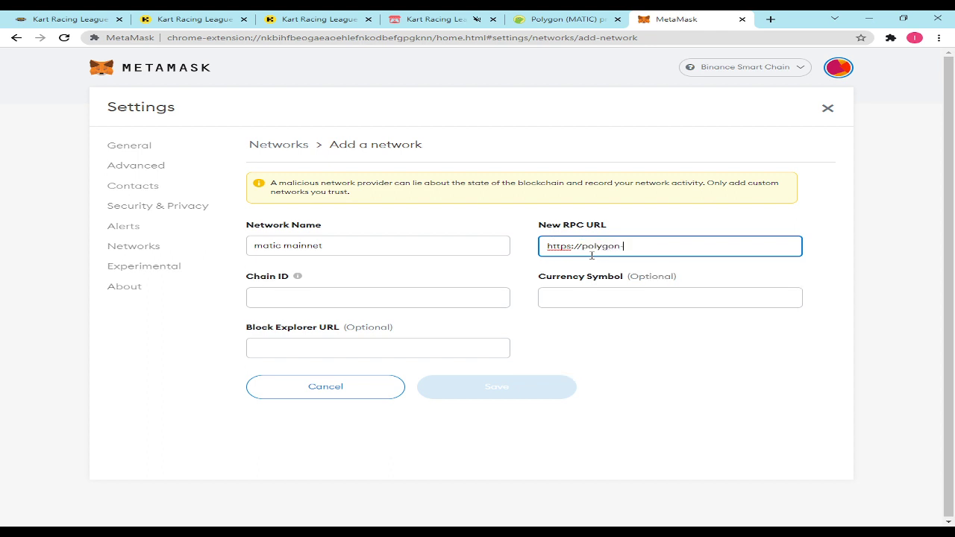
pyautogui.write('-rpc.com/')
# Set the new network's chain ID to 137 and its currency symbol to MATIC
pyautogui.click(305, 291)
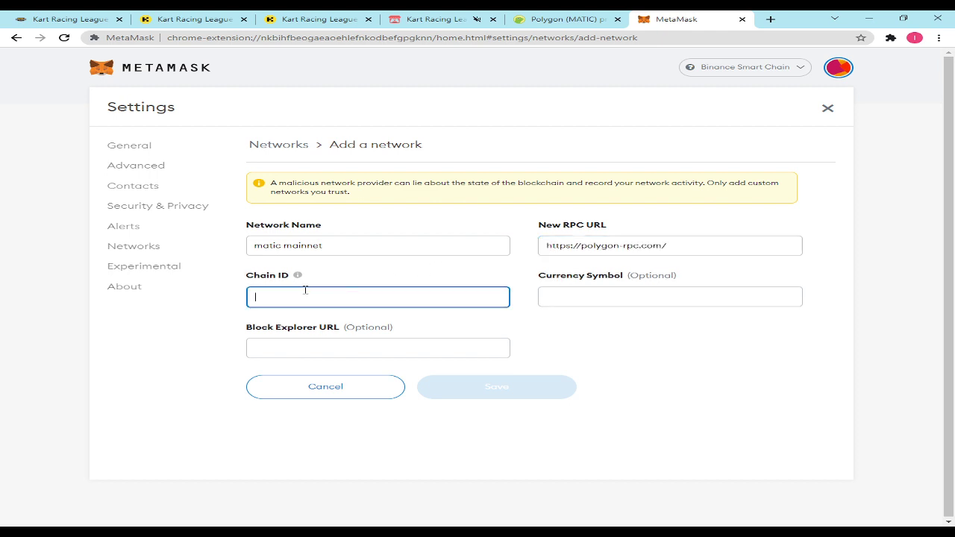
pyautogui.write('137')
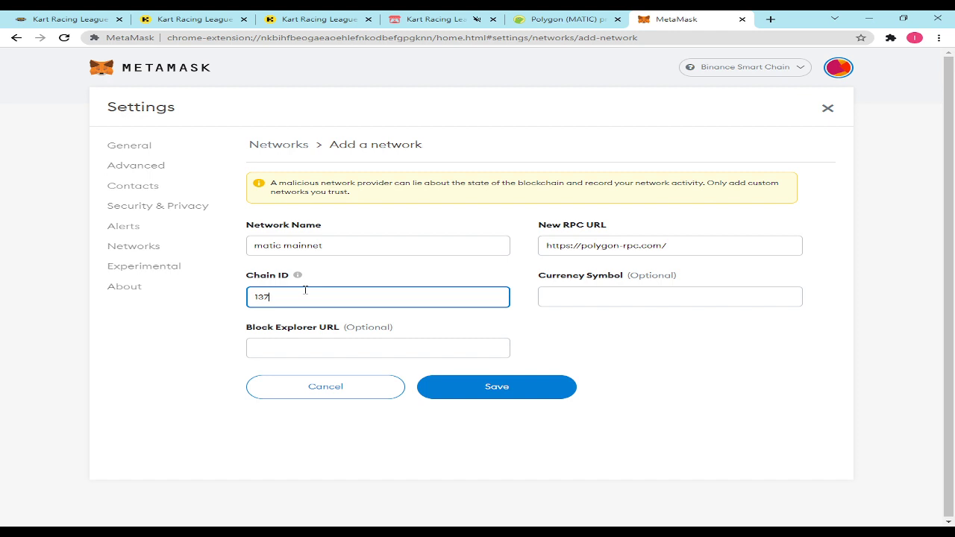
pyautogui.click(565, 301)
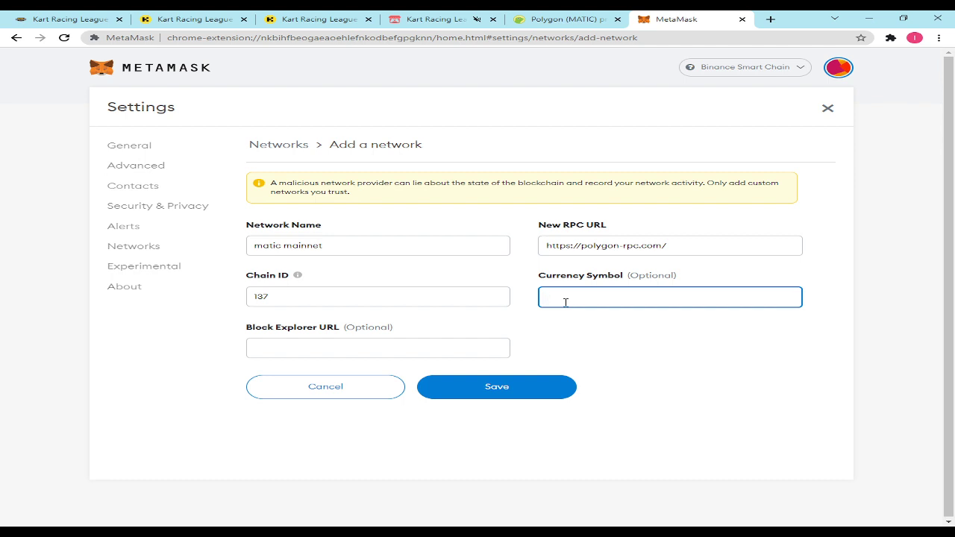
pyautogui.write('MATIC')
pyautogui.click(365, 352)
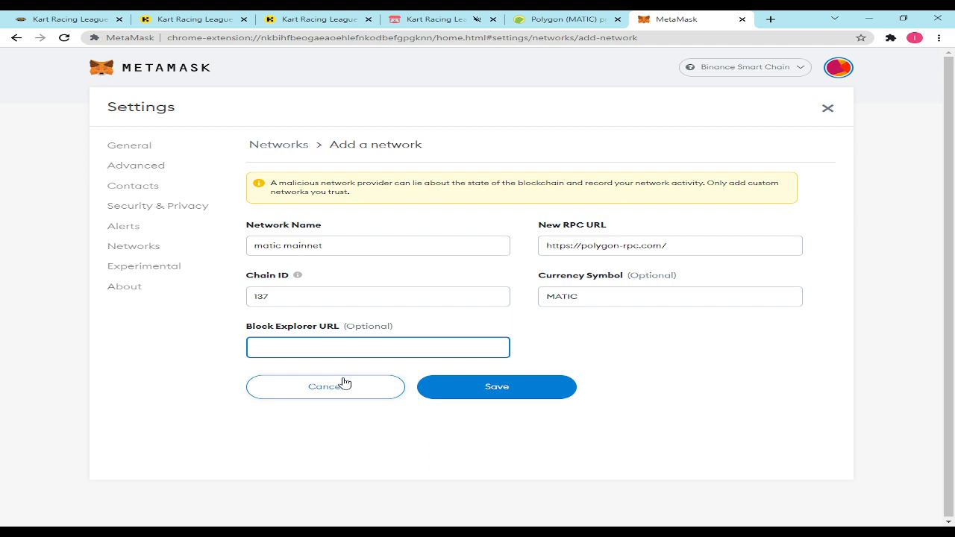
pyautogui.write('http')
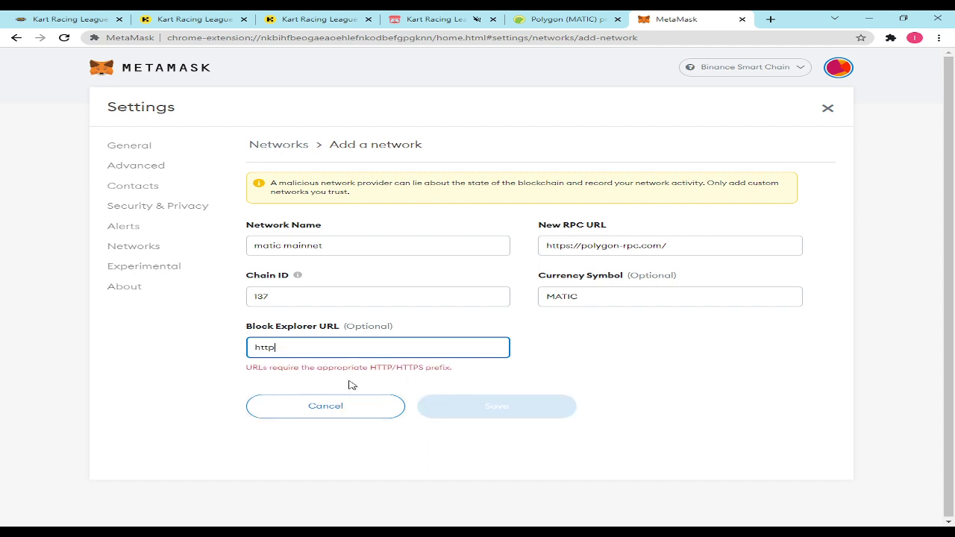
pyautogui.write('s://')
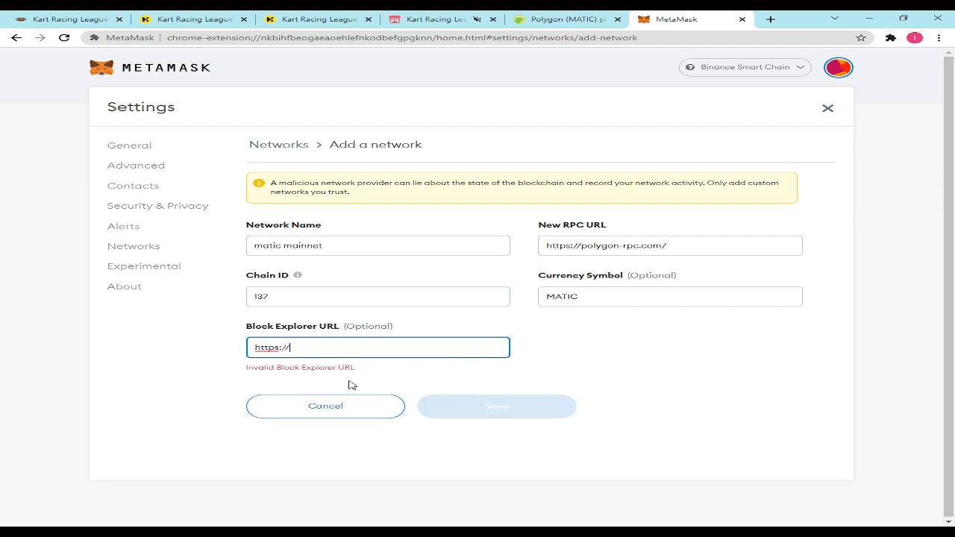
pyautogui.write('poly')
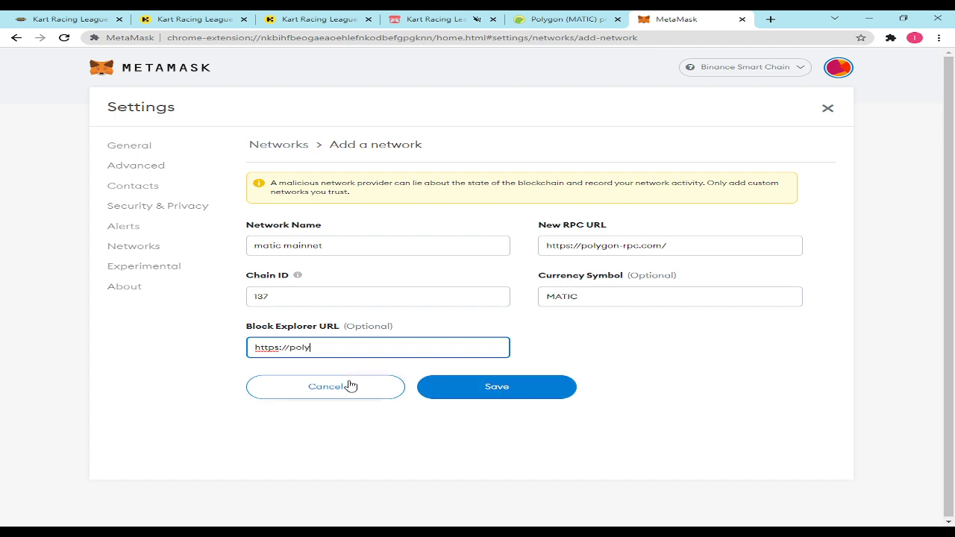
pyautogui.write('gonscan.com/')
pyautogui.click(469, 387)
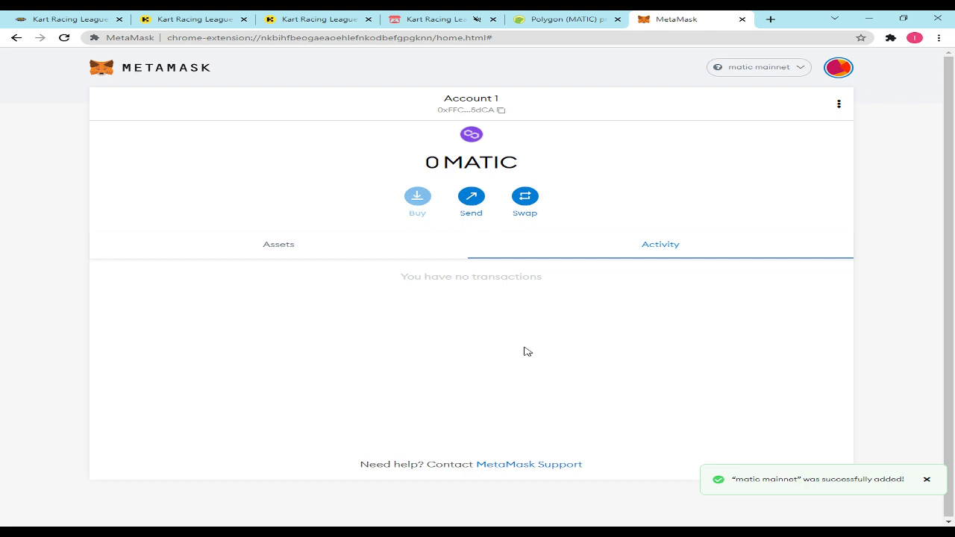
# View the header of the Kart Racing League home page, then return to the MetaMask account page
pyautogui.click(52, 18)
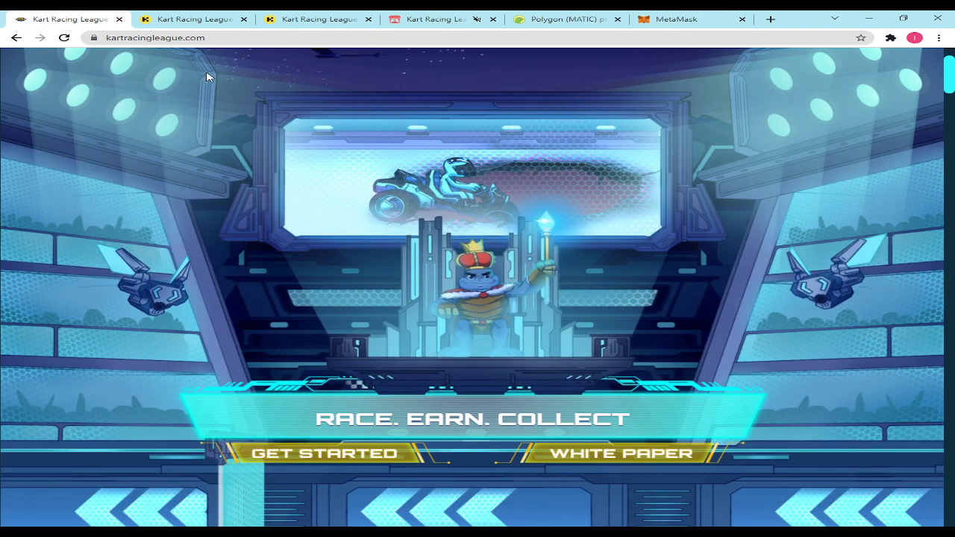
pyautogui.scroll(3, 460, 170)
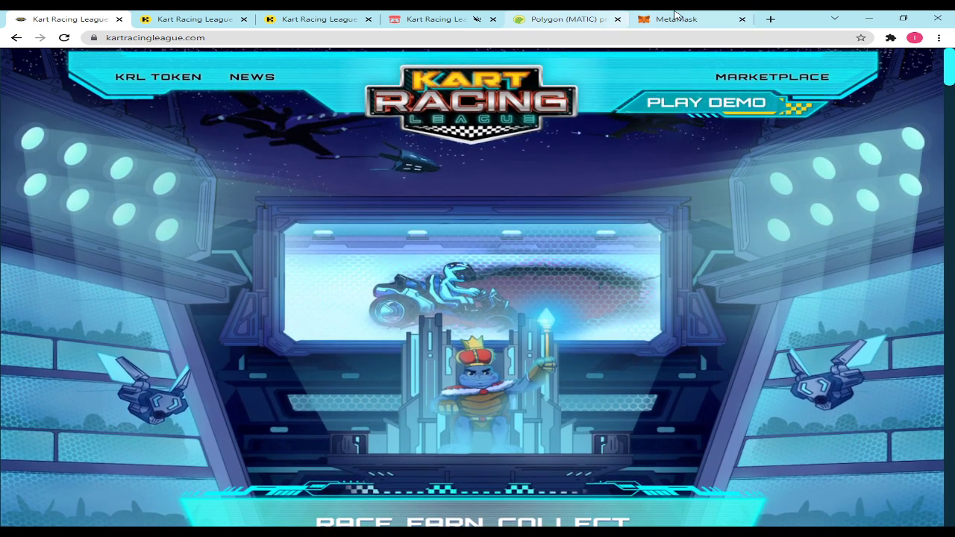
pyautogui.click(675, 15)
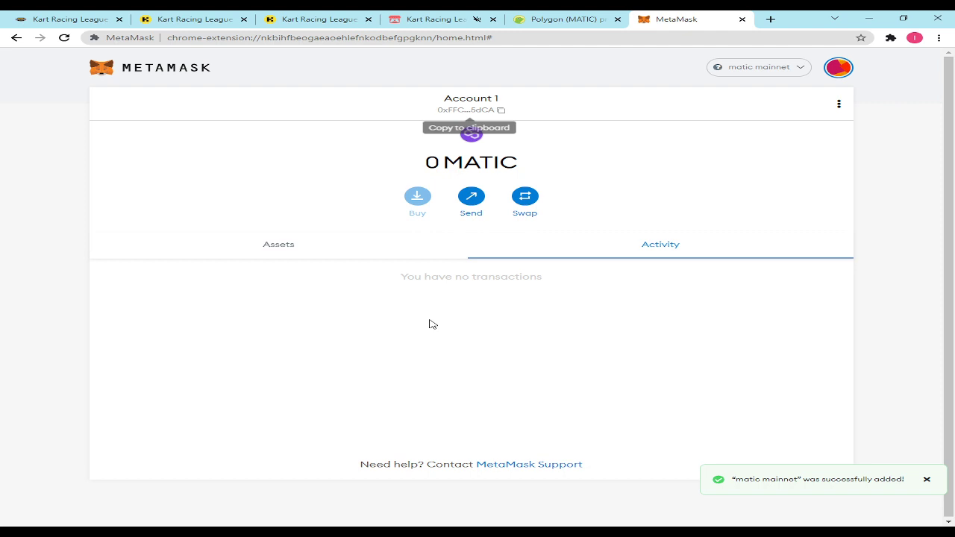